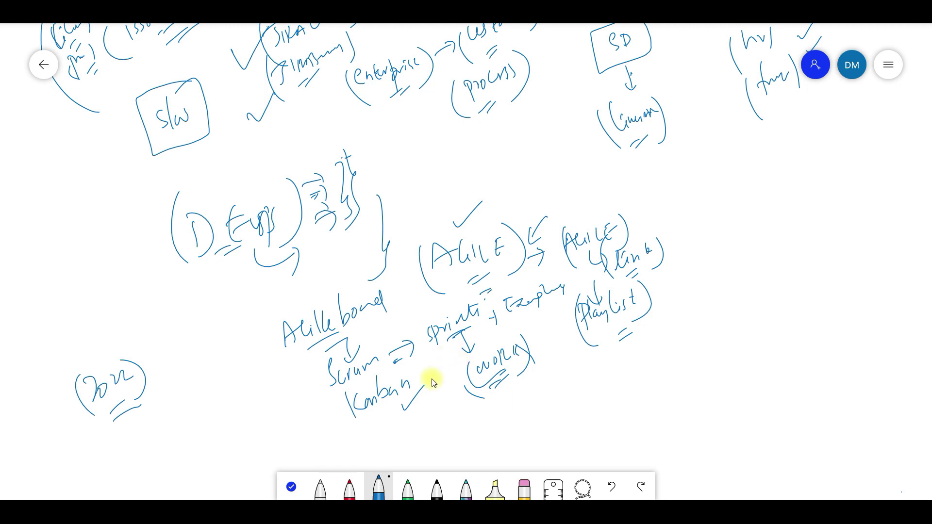
Step: Handwrite a circled JIRA with an arrow to AGILE, STORY and EPICS, link EPICS up to STORY, and tick STORY
{"action": "mouse_move", "coordinate": [636, 366]}
{"action": "left_mouse_down"}
{"action": "mouse_move", "coordinate": [670, 381]}
{"action": "mouse_move", "coordinate": [679, 374]}
{"action": "mouse_move", "coordinate": [651, 377]}
{"action": "left_mouse_up"}
{"action": "mouse_move", "coordinate": [702, 356]}
{"action": "left_mouse_down"}
{"action": "mouse_move", "coordinate": [812, 299]}
{"action": "mouse_move", "coordinate": [749, 385]}
{"action": "mouse_move", "coordinate": [782, 375]}
{"action": "mouse_move", "coordinate": [783, 391]}
{"action": "mouse_move", "coordinate": [766, 409]}
{"action": "mouse_move", "coordinate": [801, 418]}
{"action": "mouse_move", "coordinate": [799, 395]}
{"action": "mouse_move", "coordinate": [738, 381]}
{"action": "mouse_move", "coordinate": [756, 399]}
{"action": "left_mouse_up"}
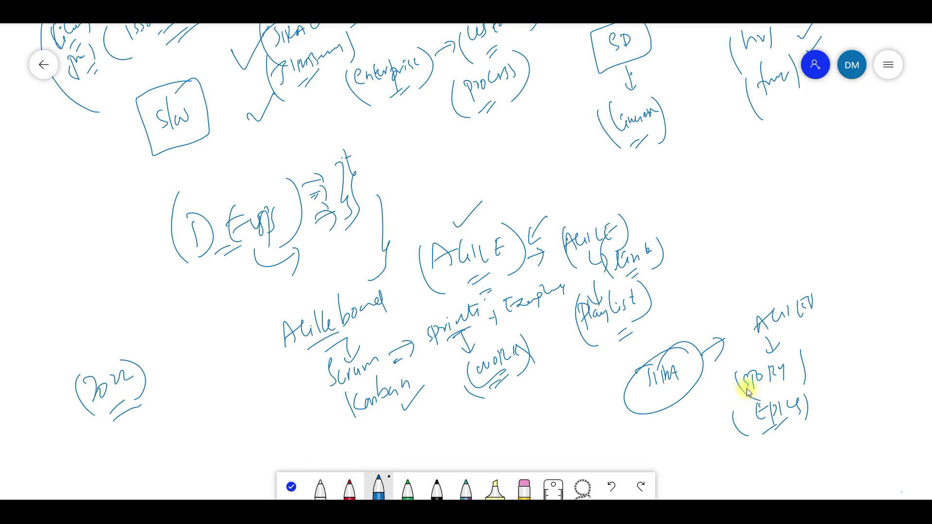
{"action": "left_click_drag", "start_coordinate": [822, 406], "coordinate": [824, 386]}
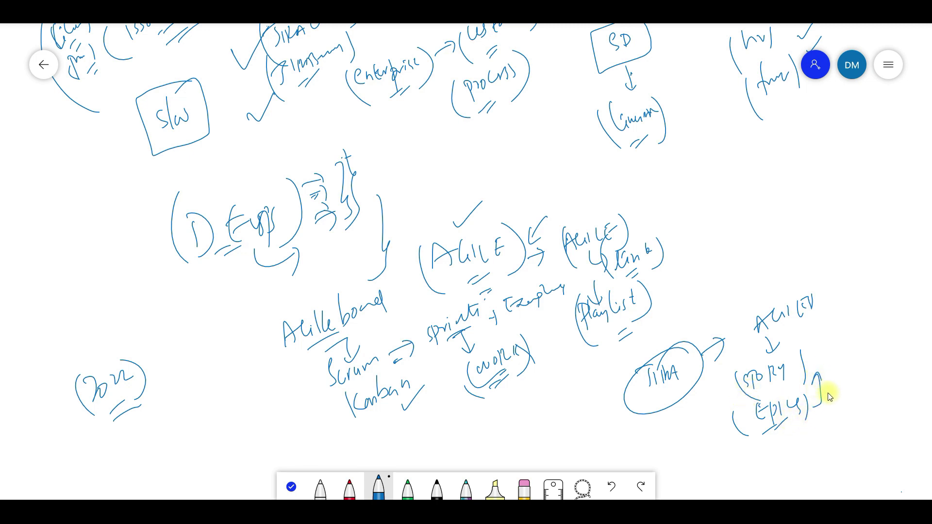
{"action": "left_click_drag", "start_coordinate": [807, 358], "coordinate": [832, 344]}
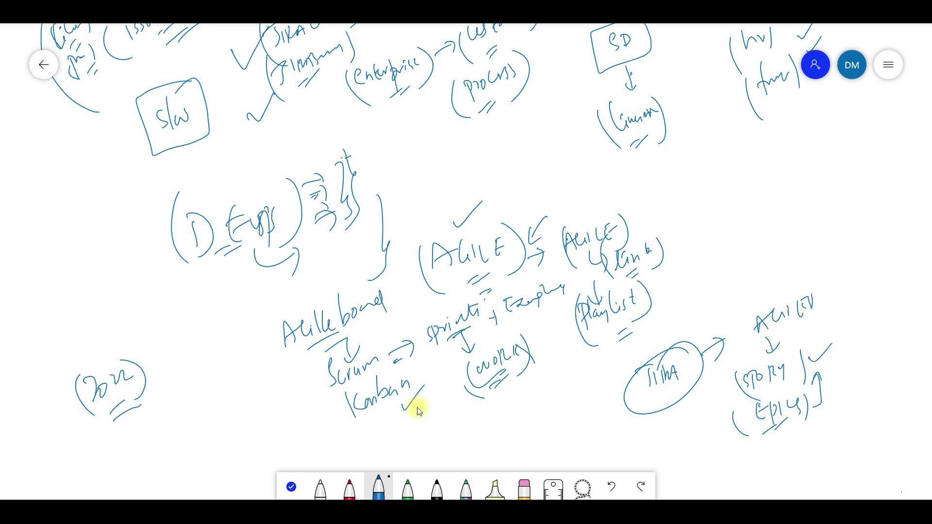
Step: Switch to Jira Software in the browser and review the Your work lists of assigned, recent and board items
{"action": "key", "text": "alt+Tab"}
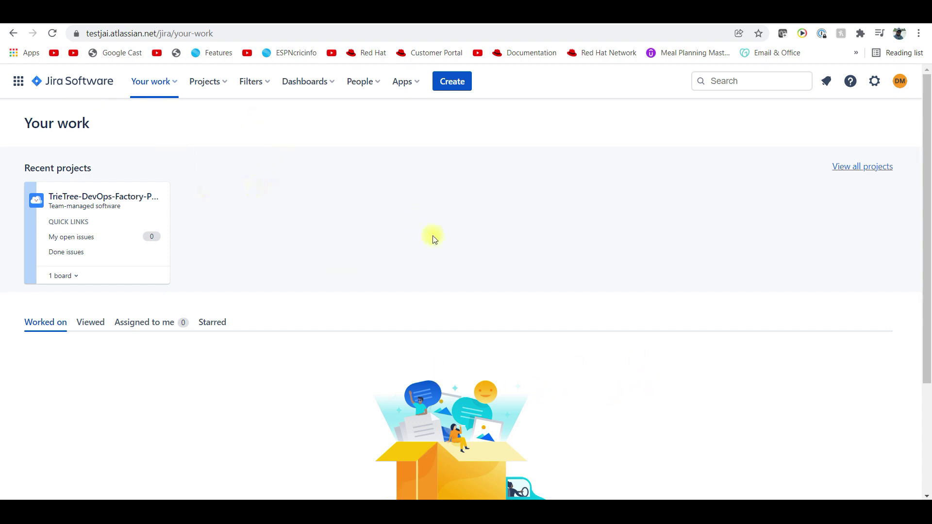
{"action": "left_click", "coordinate": [86, 82]}
{"action": "left_click_drag", "start_coordinate": [40, 178], "coordinate": [80, 177]}
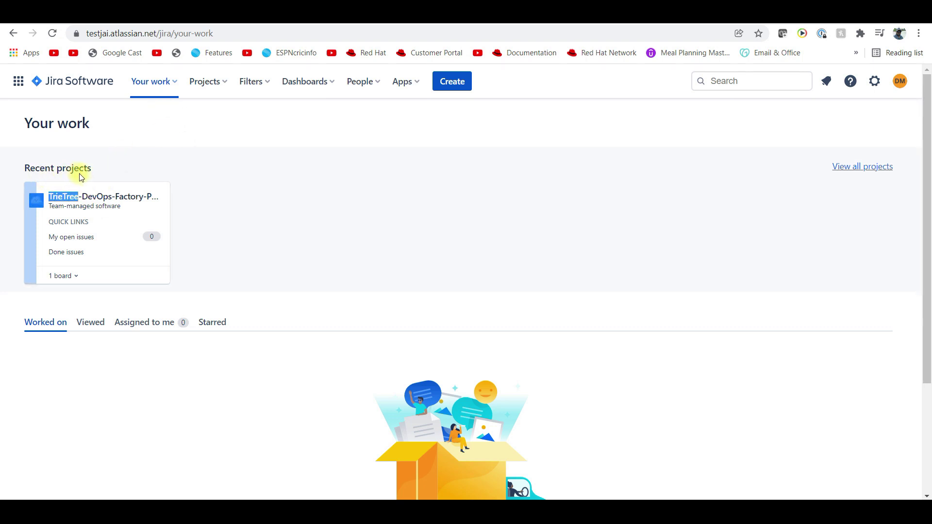
{"action": "left_click_drag", "start_coordinate": [161, 135], "coordinate": [165, 86]}
{"action": "left_click", "coordinate": [169, 83]}
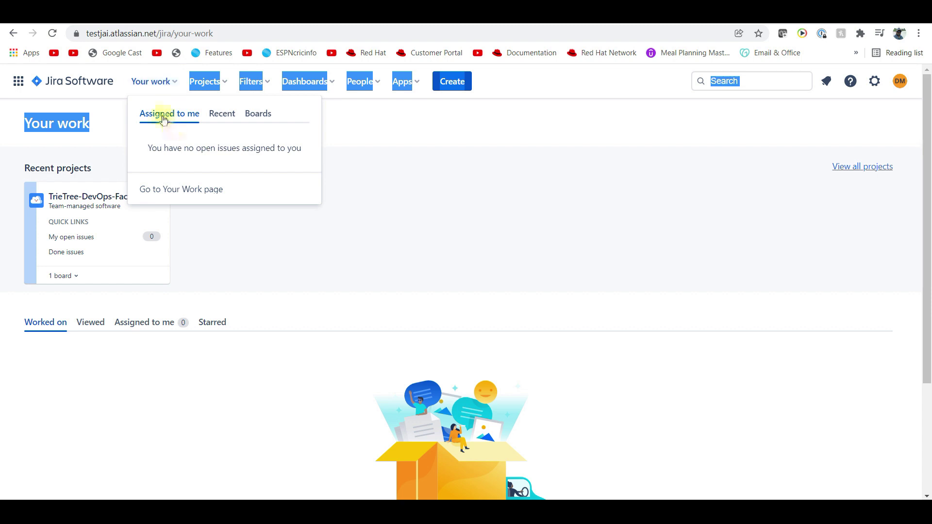
{"action": "left_click", "coordinate": [224, 119]}
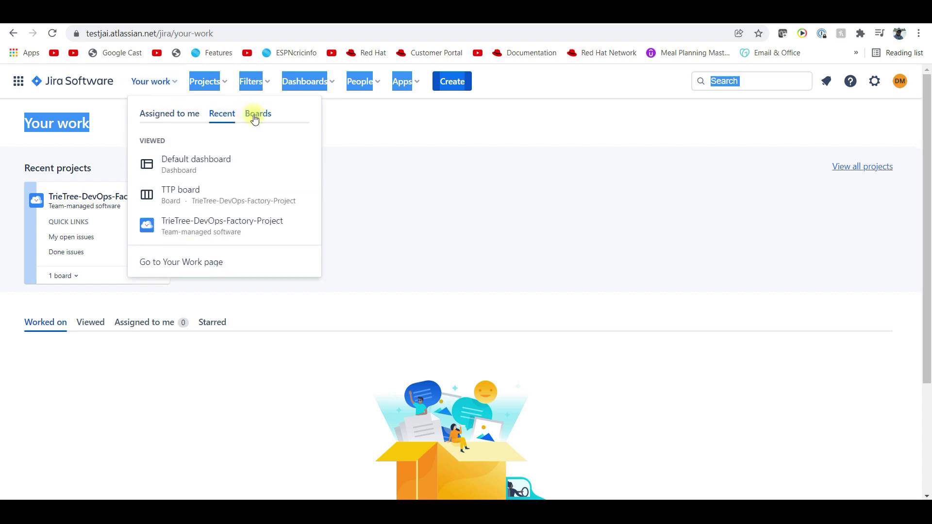
{"action": "left_click", "coordinate": [256, 118]}
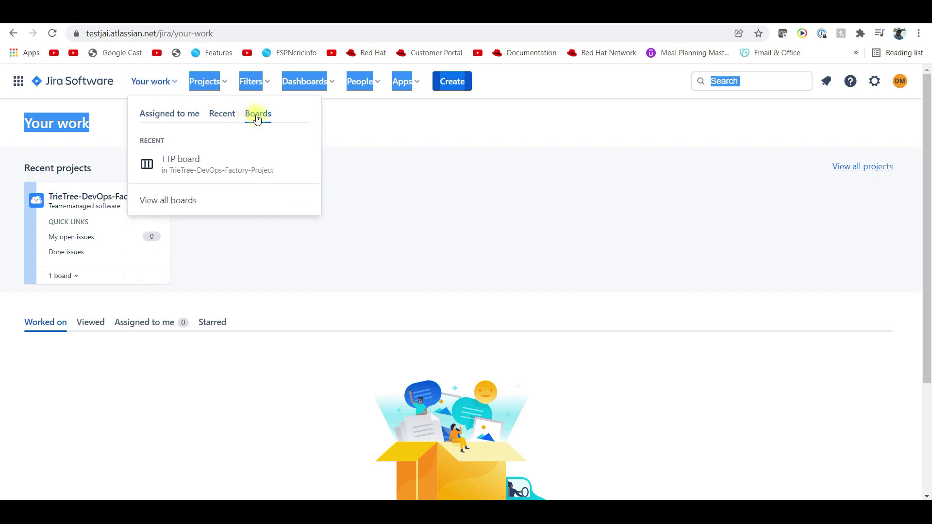
{"action": "left_click", "coordinate": [275, 249]}
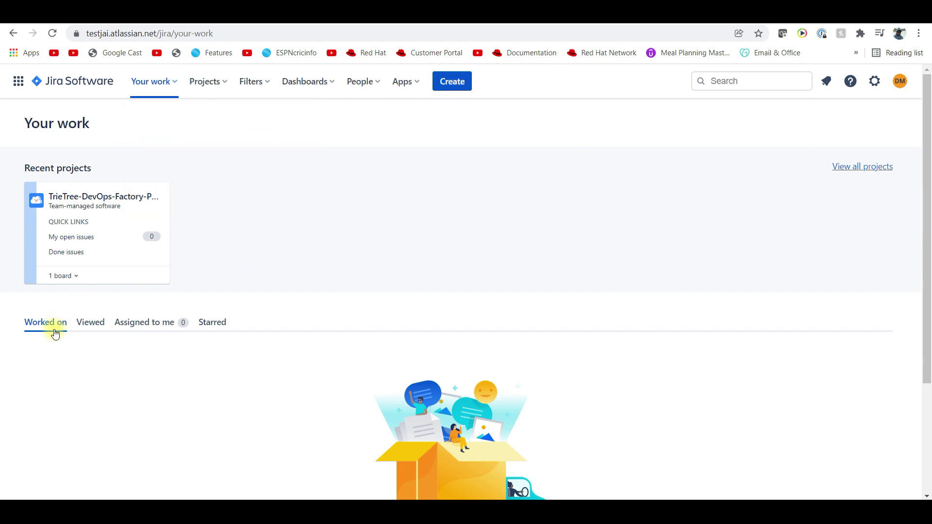
Step: Review the Viewed, Assigned to me, Starred and Worked on lists on the Your work page
{"action": "left_click", "coordinate": [80, 326]}
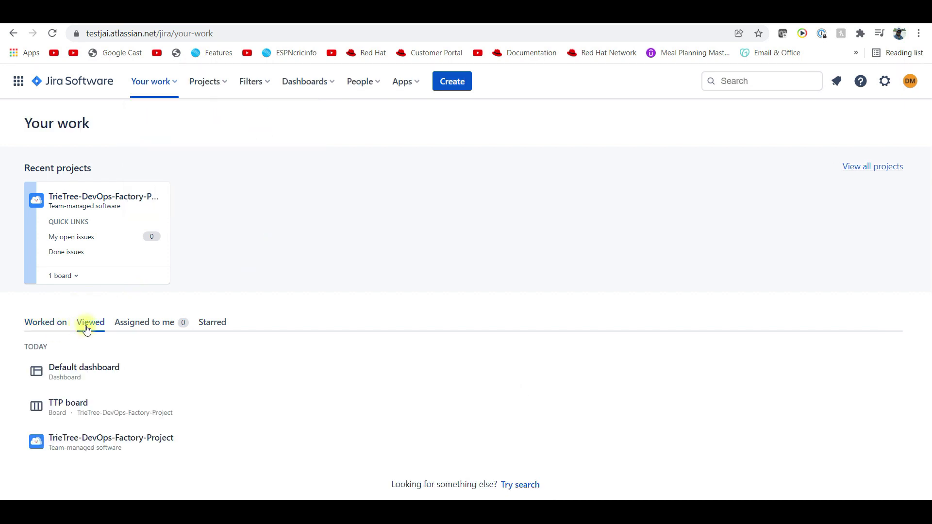
{"action": "left_click", "coordinate": [146, 324]}
{"action": "left_click", "coordinate": [211, 324]}
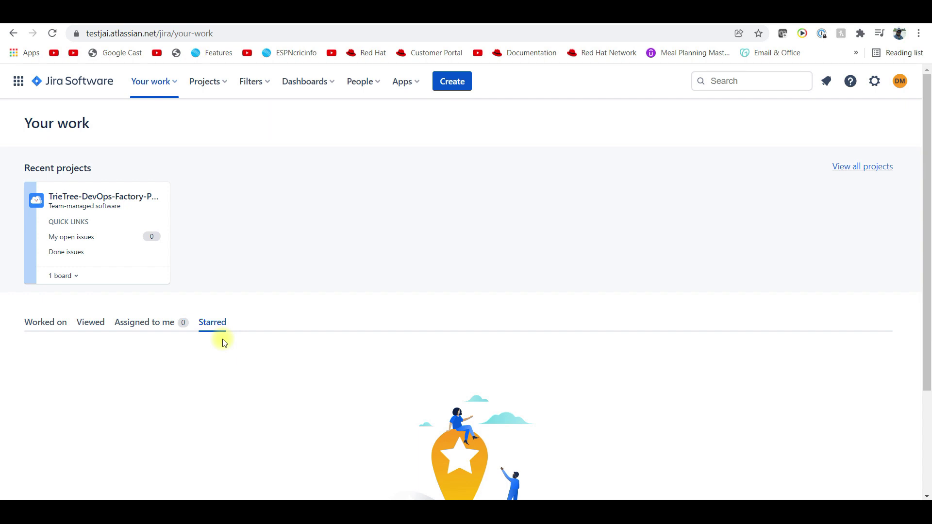
{"action": "left_click", "coordinate": [37, 325]}
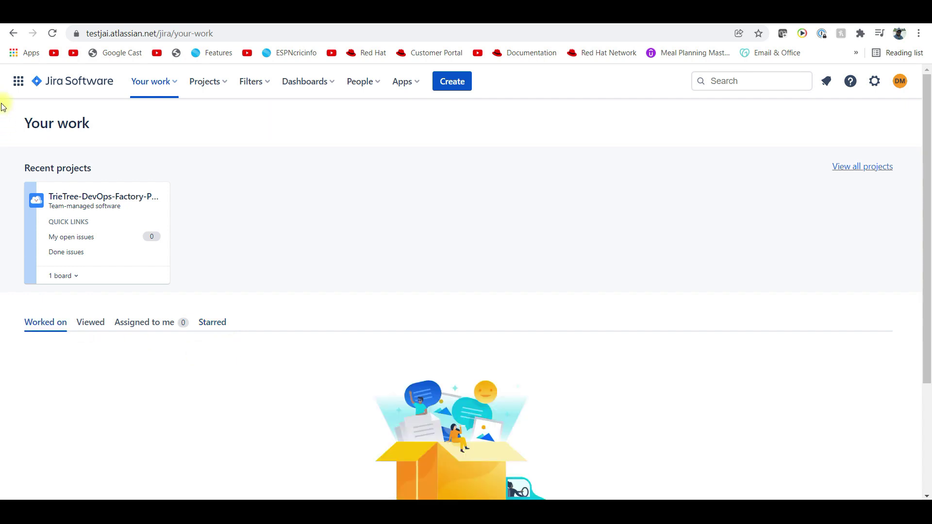
Step: Look through the available Atlassian products, including the Jira Service Management introduction page, and return to Your work
{"action": "left_click", "coordinate": [19, 83]}
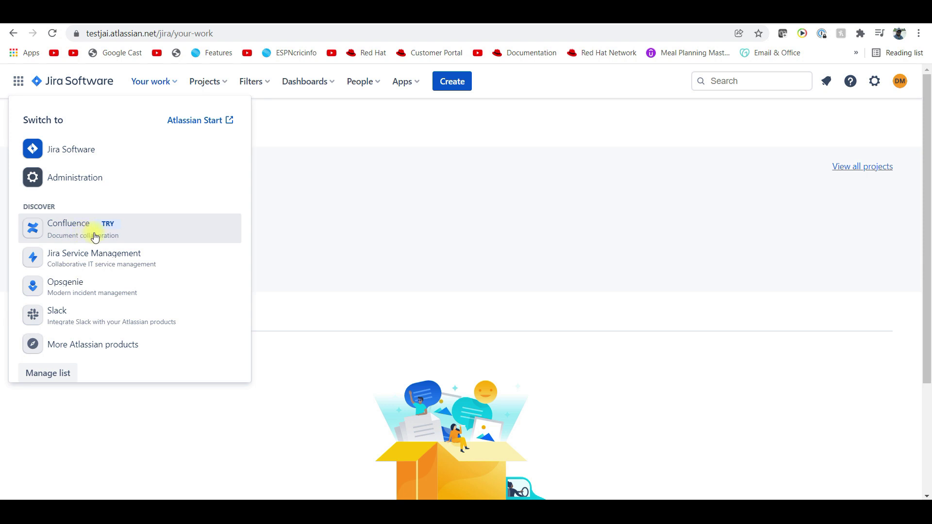
{"action": "left_click", "coordinate": [108, 265]}
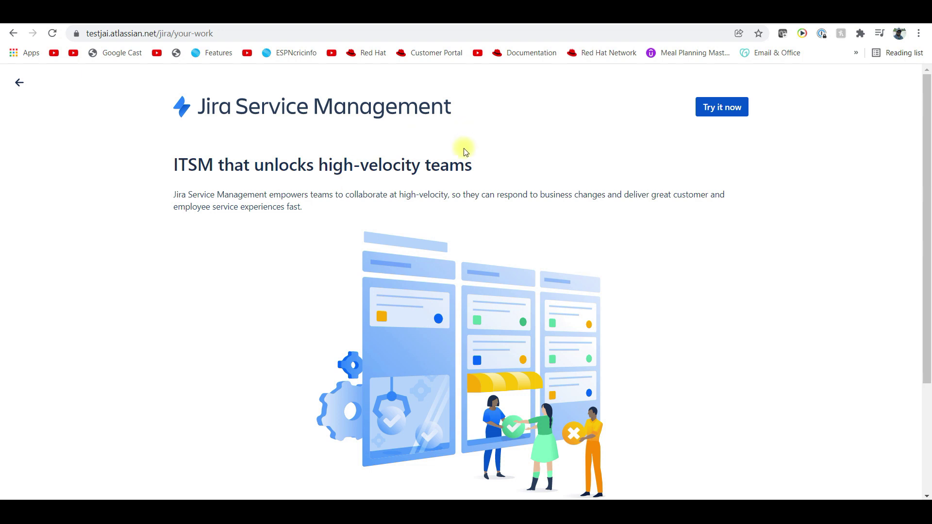
{"action": "left_click_drag", "start_coordinate": [214, 165], "coordinate": [379, 162]}
{"action": "left_click", "coordinate": [379, 161]}
{"action": "left_click", "coordinate": [19, 83]}
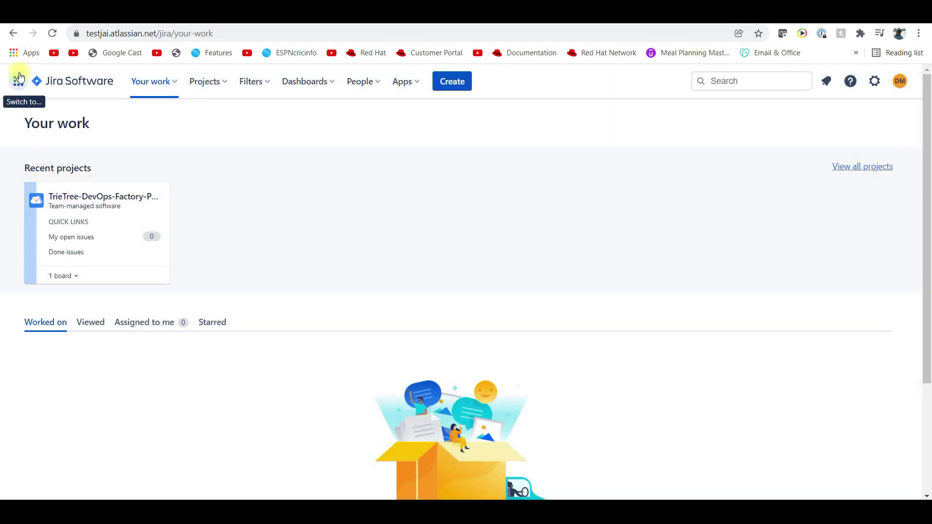
{"action": "left_click", "coordinate": [18, 80]}
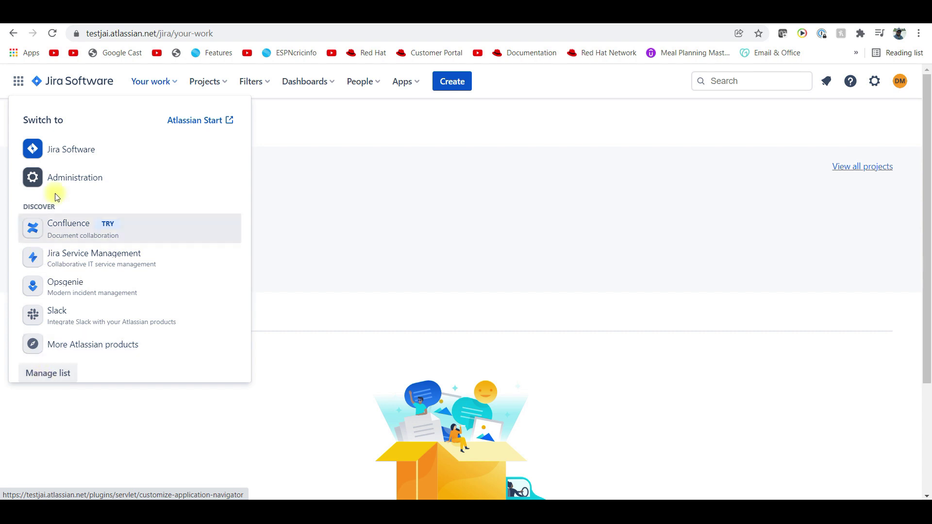
{"action": "left_click", "coordinate": [307, 212]}
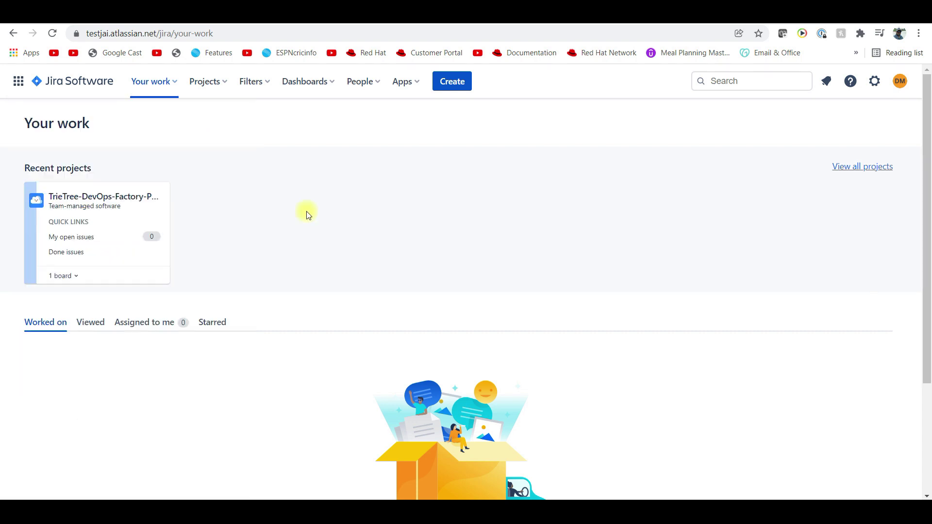
Step: View the list of all projects and the overview of all filters
{"action": "left_click", "coordinate": [218, 88]}
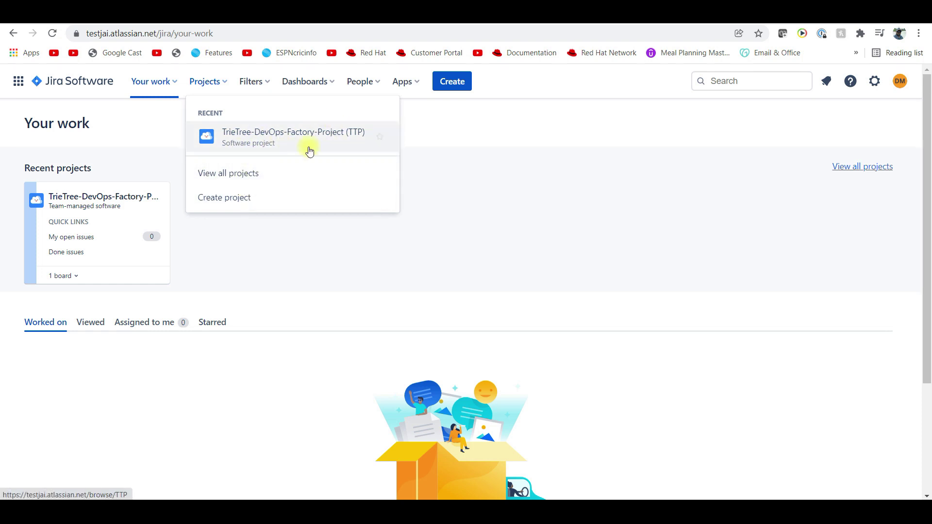
{"action": "left_click", "coordinate": [257, 174]}
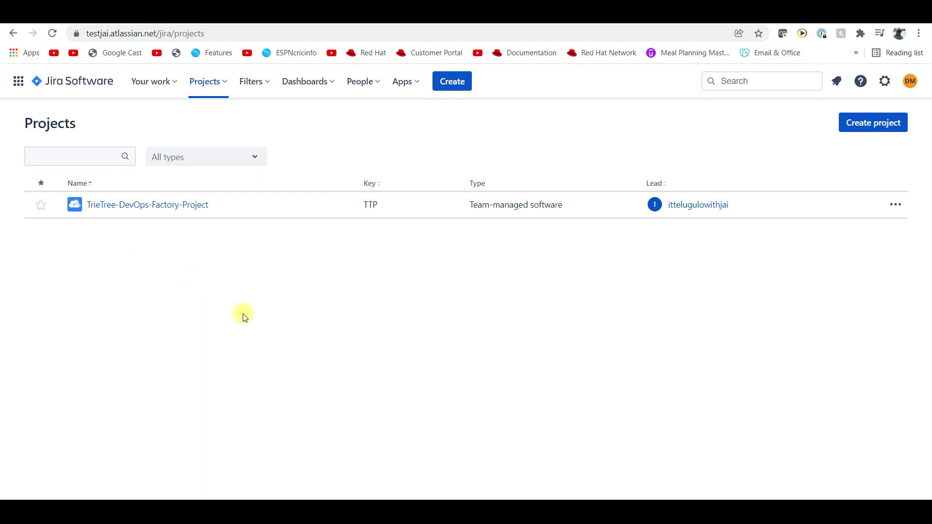
{"action": "left_click", "coordinate": [262, 87]}
{"action": "left_click", "coordinate": [285, 291]}
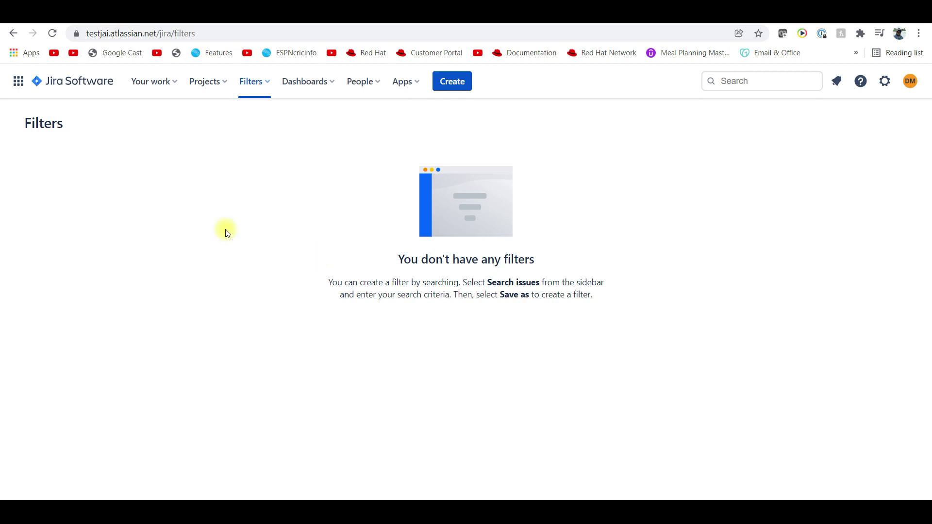
Step: Open the Default dashboard from the list of all dashboards
{"action": "left_click", "coordinate": [325, 91]}
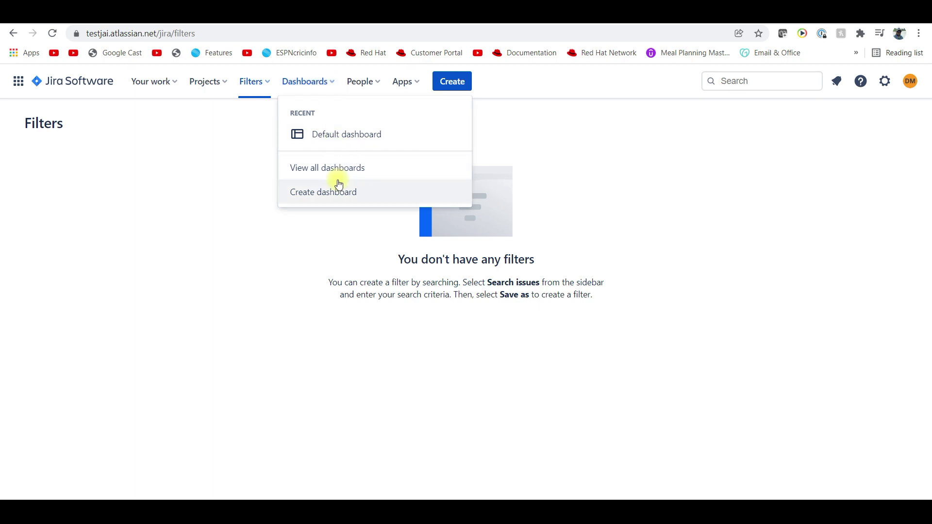
{"action": "left_click", "coordinate": [360, 168]}
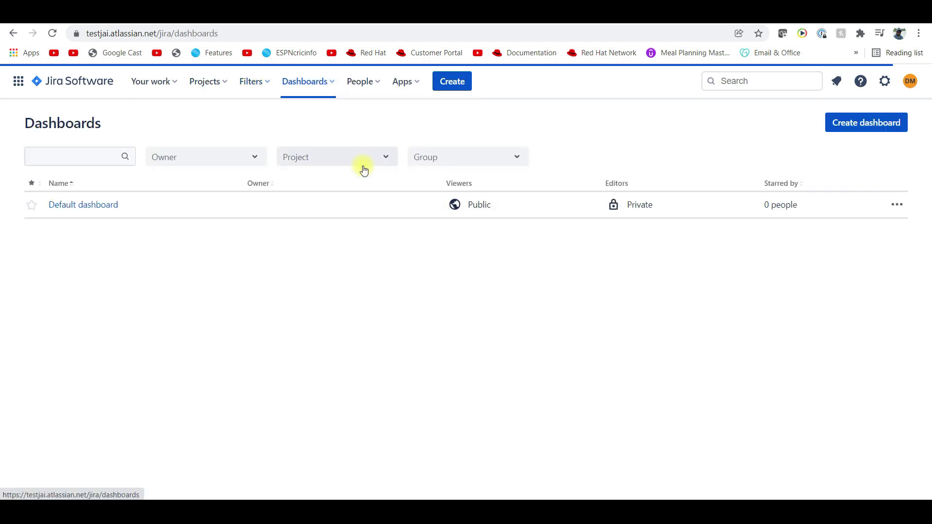
{"action": "left_click", "coordinate": [95, 209]}
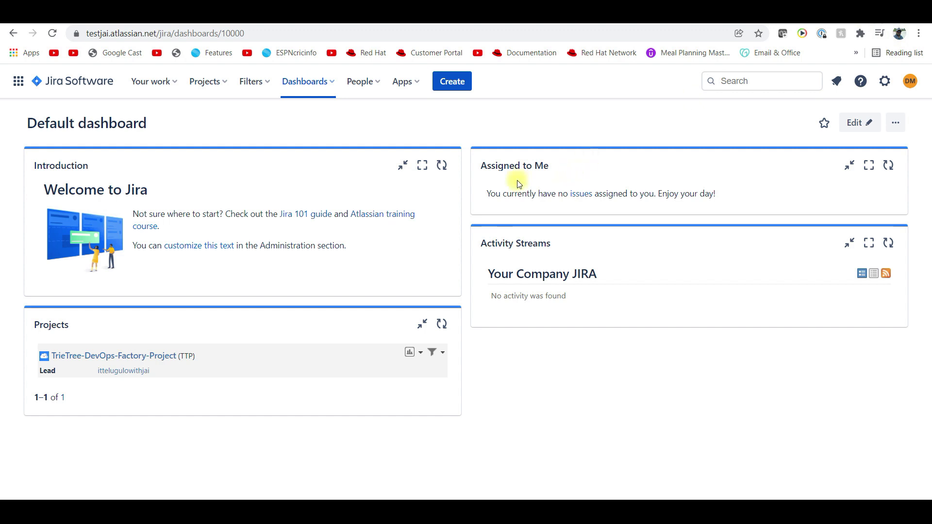
Step: Look over the options for people and teams and the recommended marketplace apps
{"action": "left_click", "coordinate": [364, 84]}
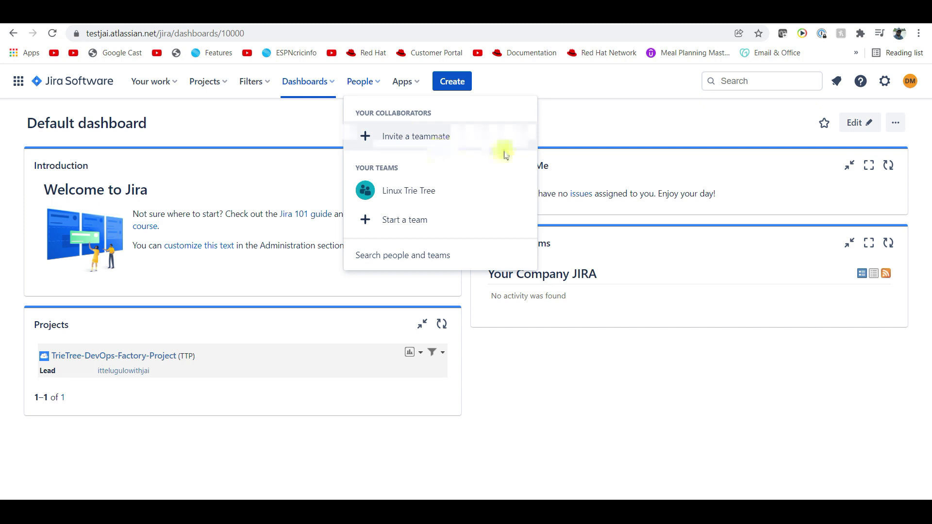
{"action": "left_click", "coordinate": [588, 124]}
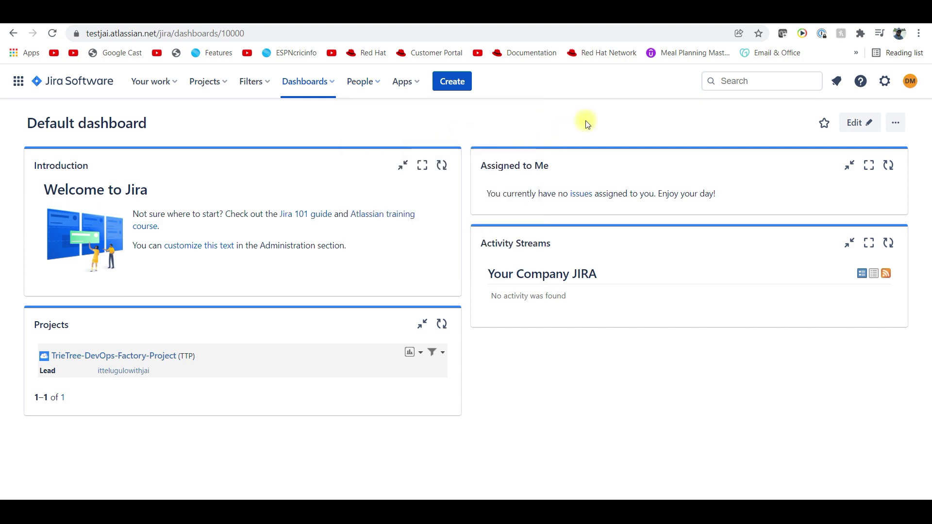
{"action": "left_click", "coordinate": [408, 89]}
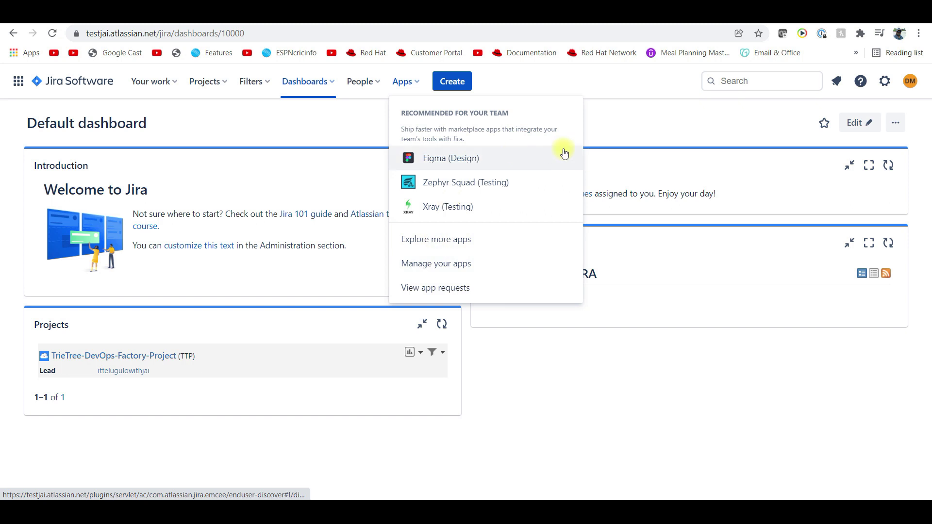
{"action": "left_click", "coordinate": [642, 133]}
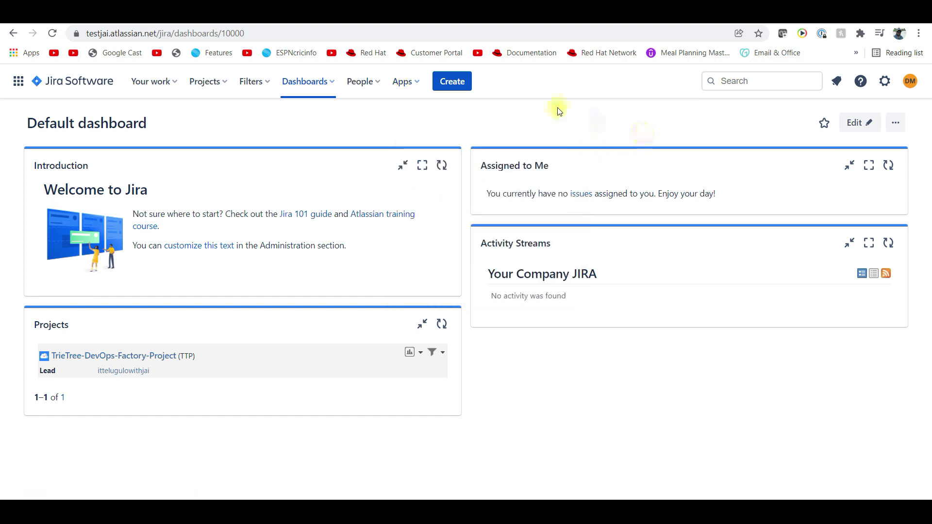
Step: View the blank issue creation form without creating an issue, and look at the Jira search suggestions
{"action": "left_click", "coordinate": [458, 86]}
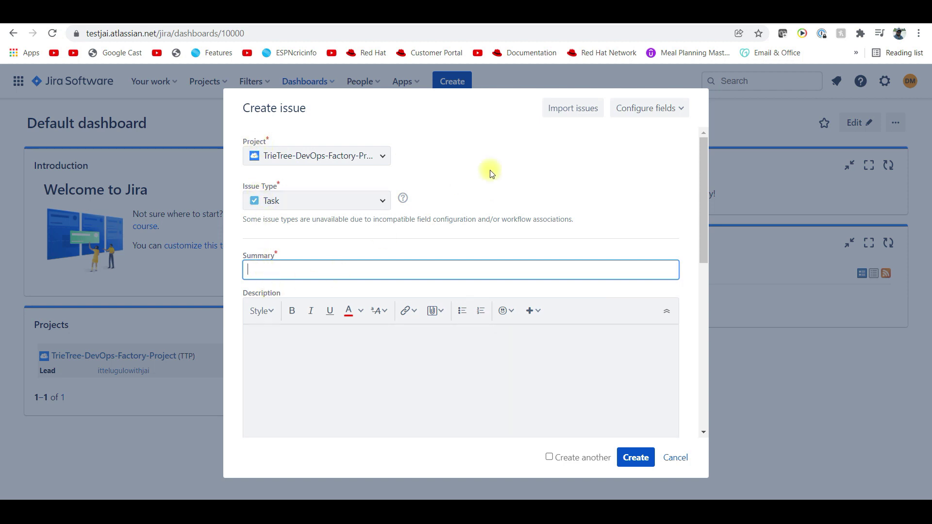
{"action": "left_click", "coordinate": [677, 458]}
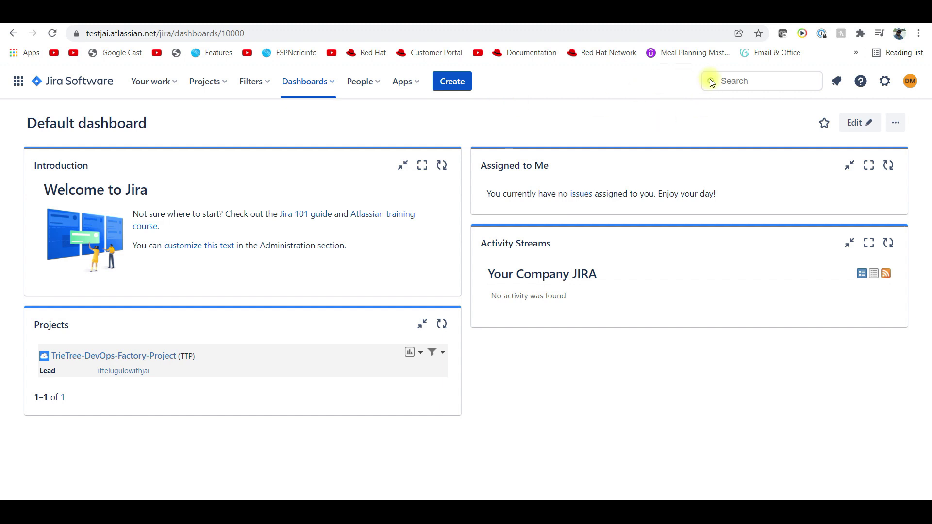
{"action": "left_click", "coordinate": [728, 78]}
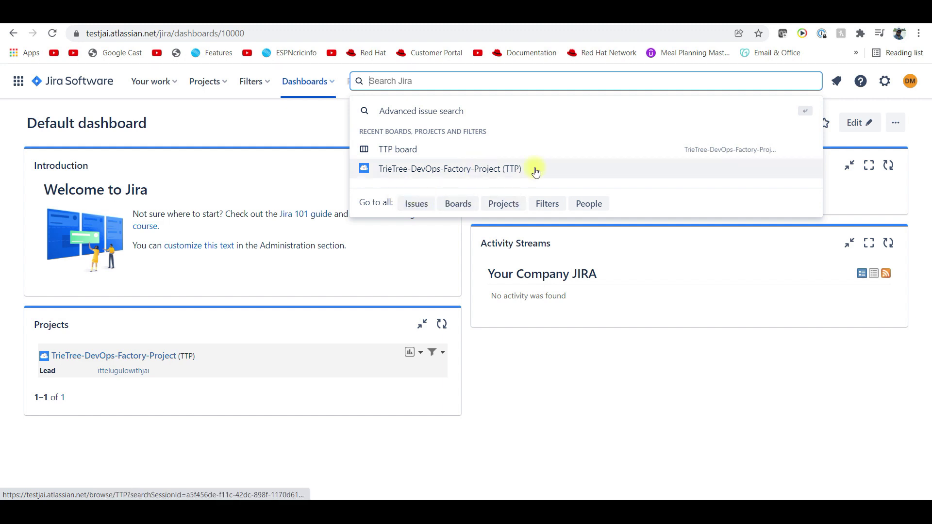
{"action": "left_click", "coordinate": [744, 374]}
Step: Review the notifications, the help resources and the Atlassian admin and Jira settings categories
{"action": "left_click", "coordinate": [834, 83]}
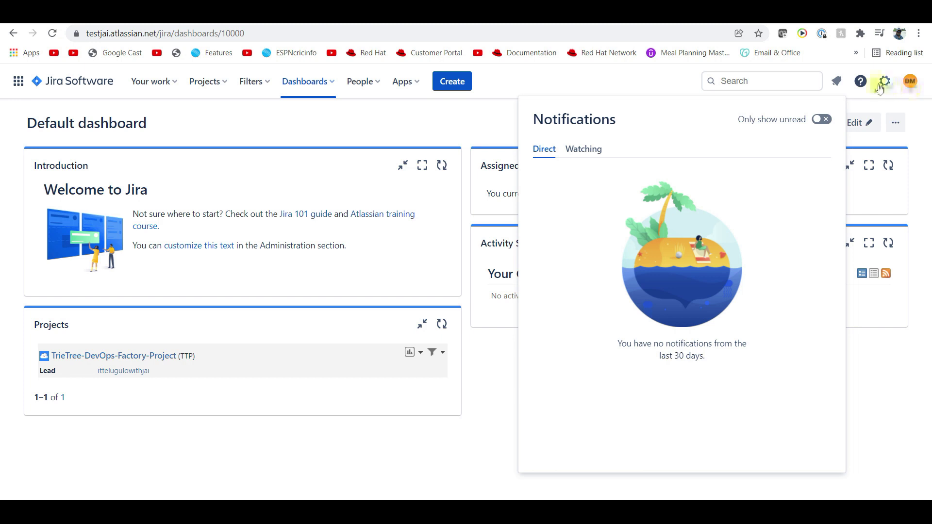
{"action": "left_click", "coordinate": [862, 84]}
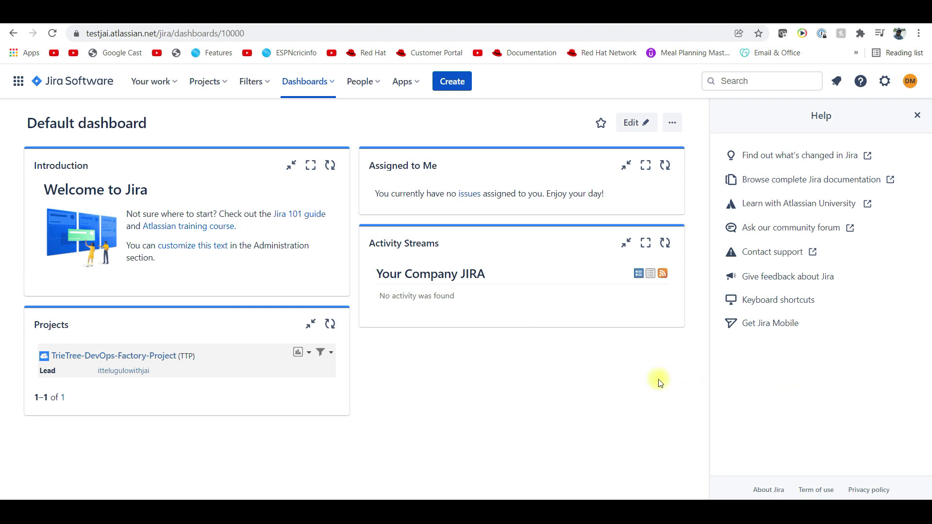
{"action": "left_click", "coordinate": [882, 84]}
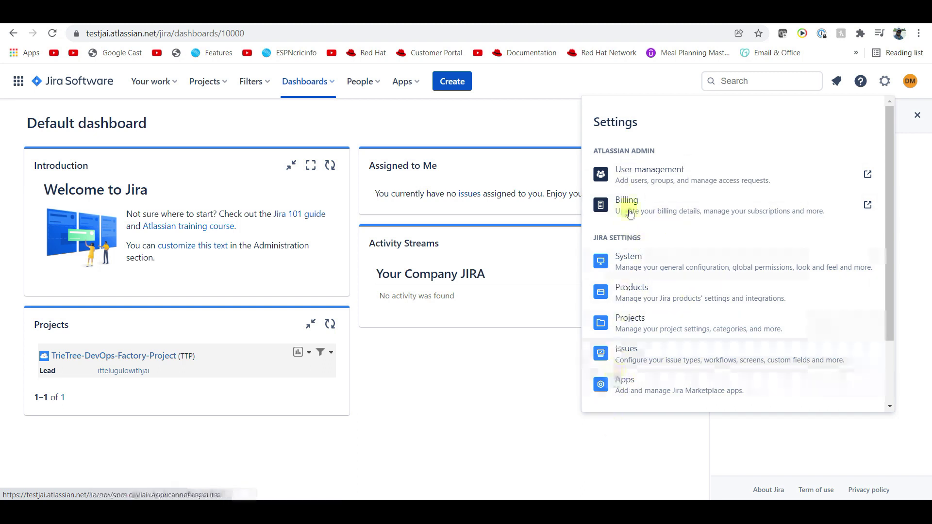
{"action": "left_click", "coordinate": [500, 403]}
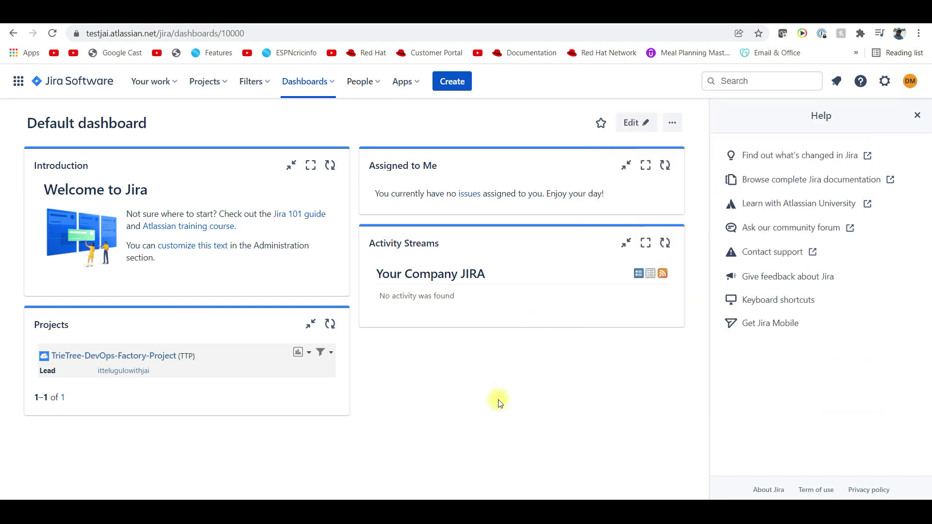